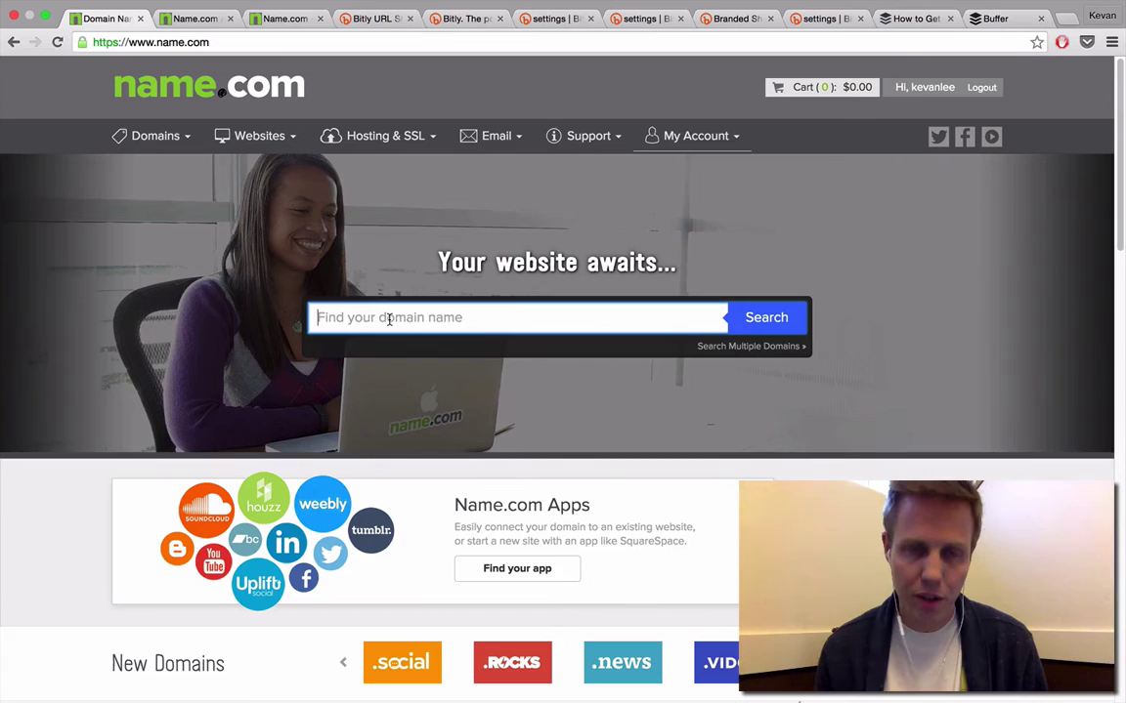
# Search name.com for 'kev' and browse the alternative extensions and prices
pyautogui.write('kev')
pyautogui.press('Return')
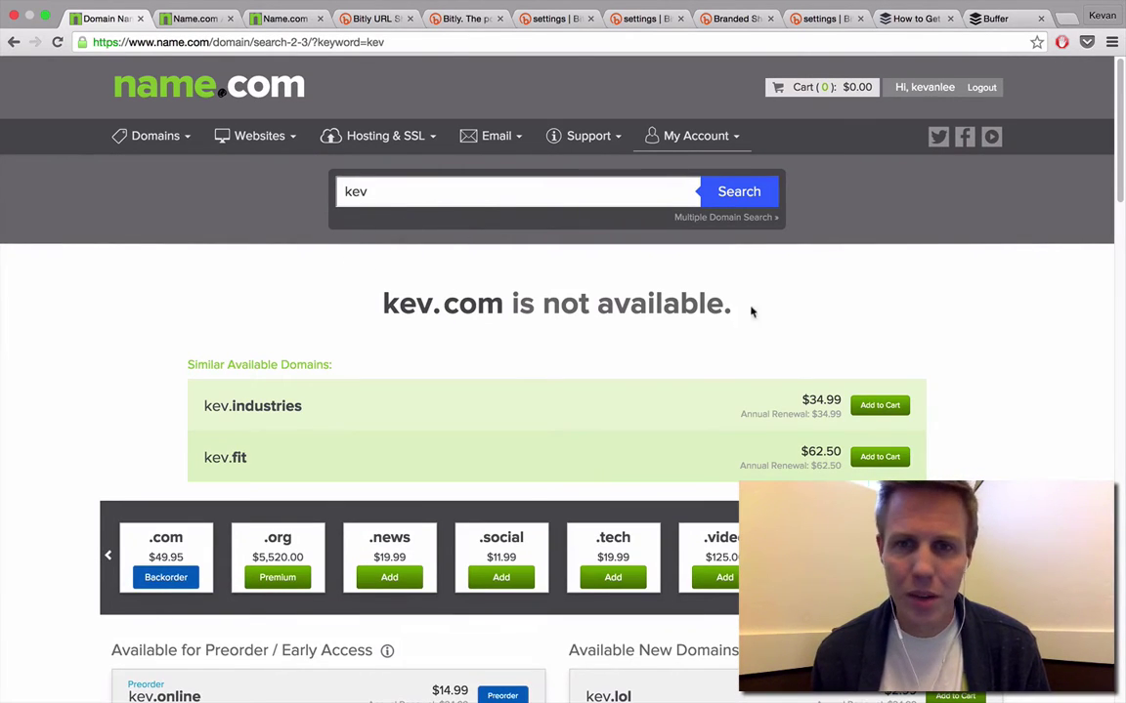
pyautogui.scroll(-2, 1057, 357)
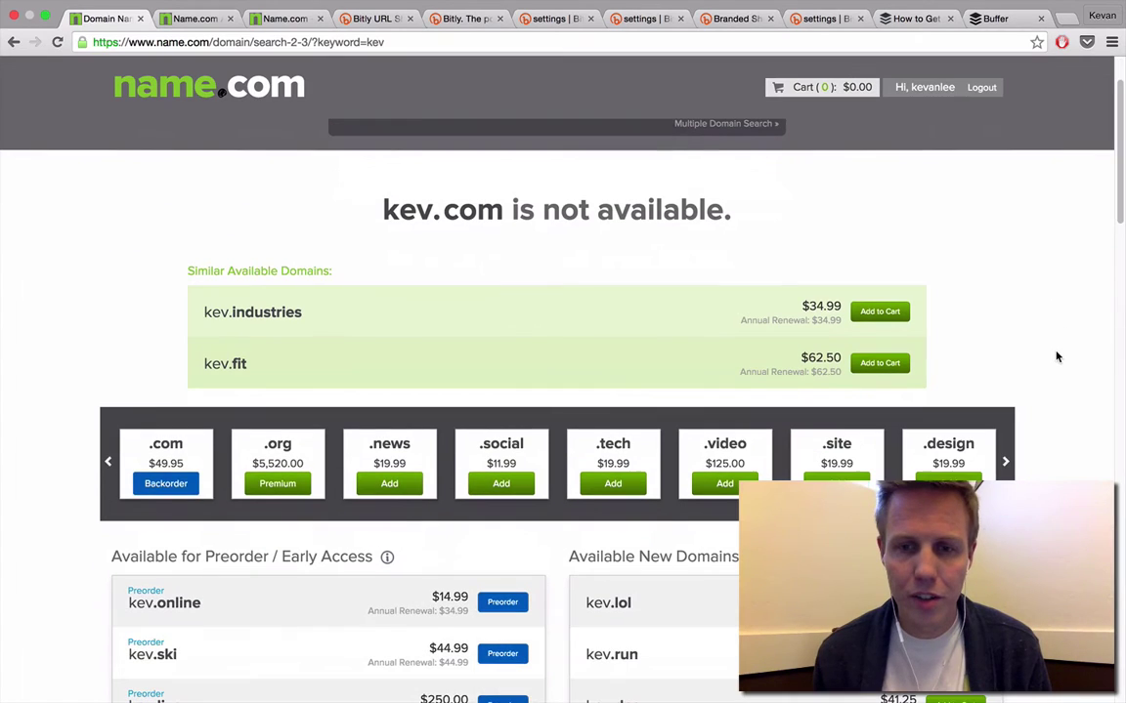
pyautogui.scroll(-5, 1065, 352)
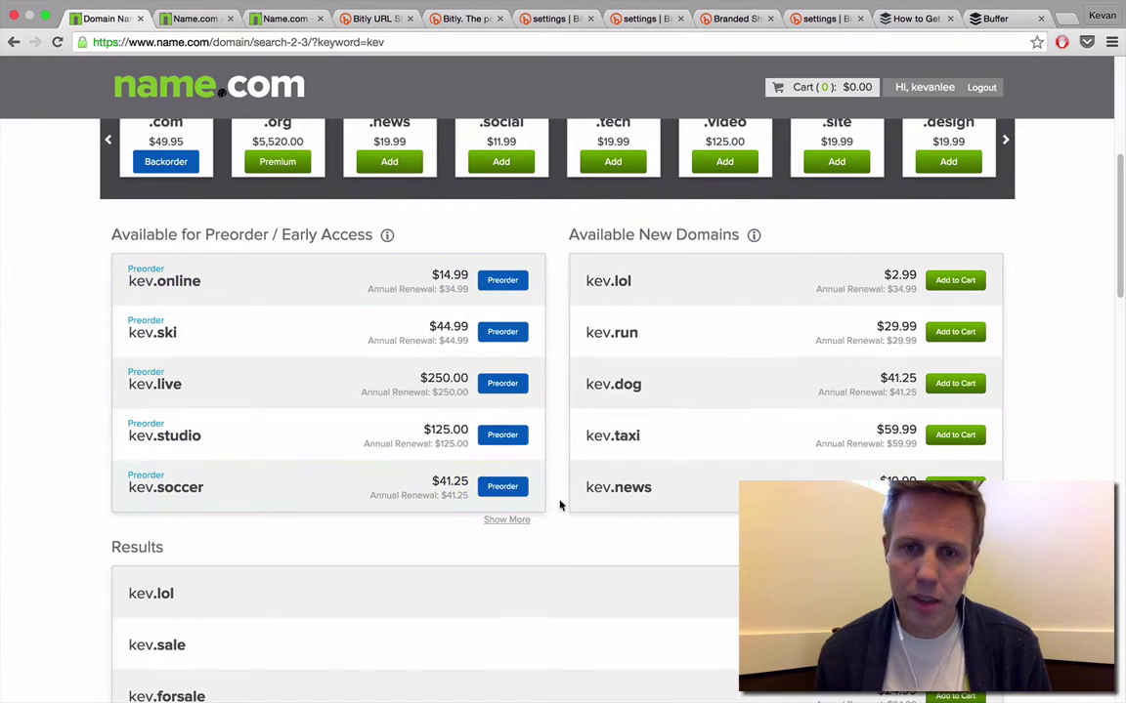
pyautogui.scroll(-5, 1085, 252)
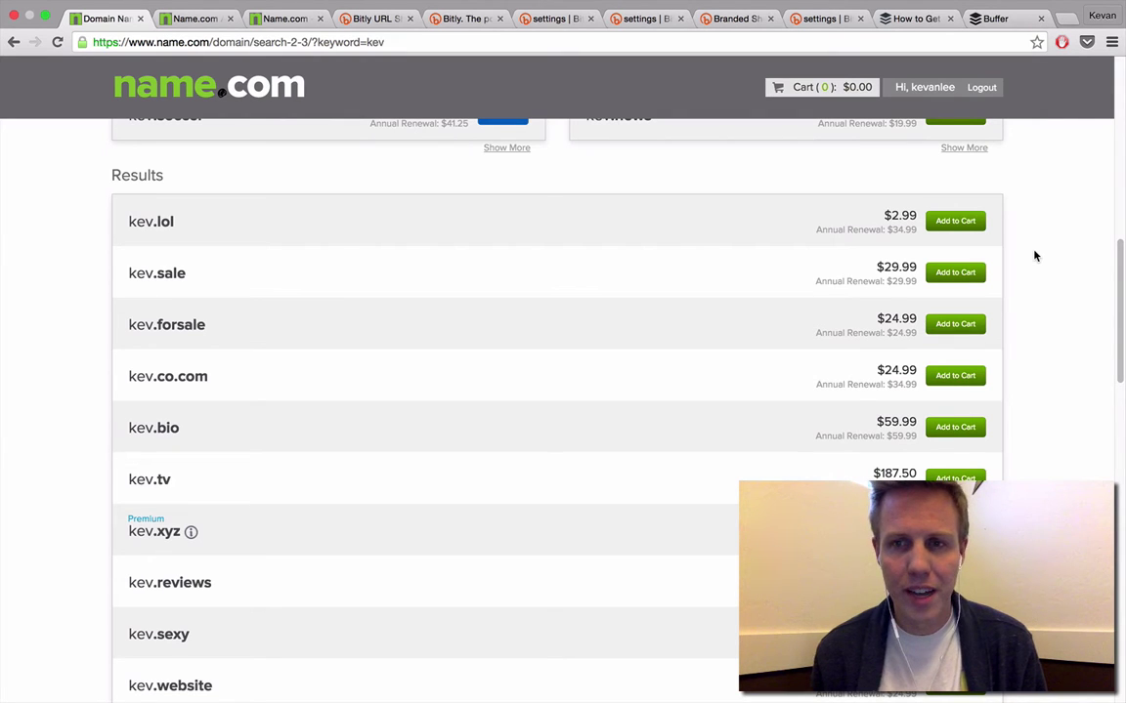
pyautogui.scroll(4, 1034, 256)
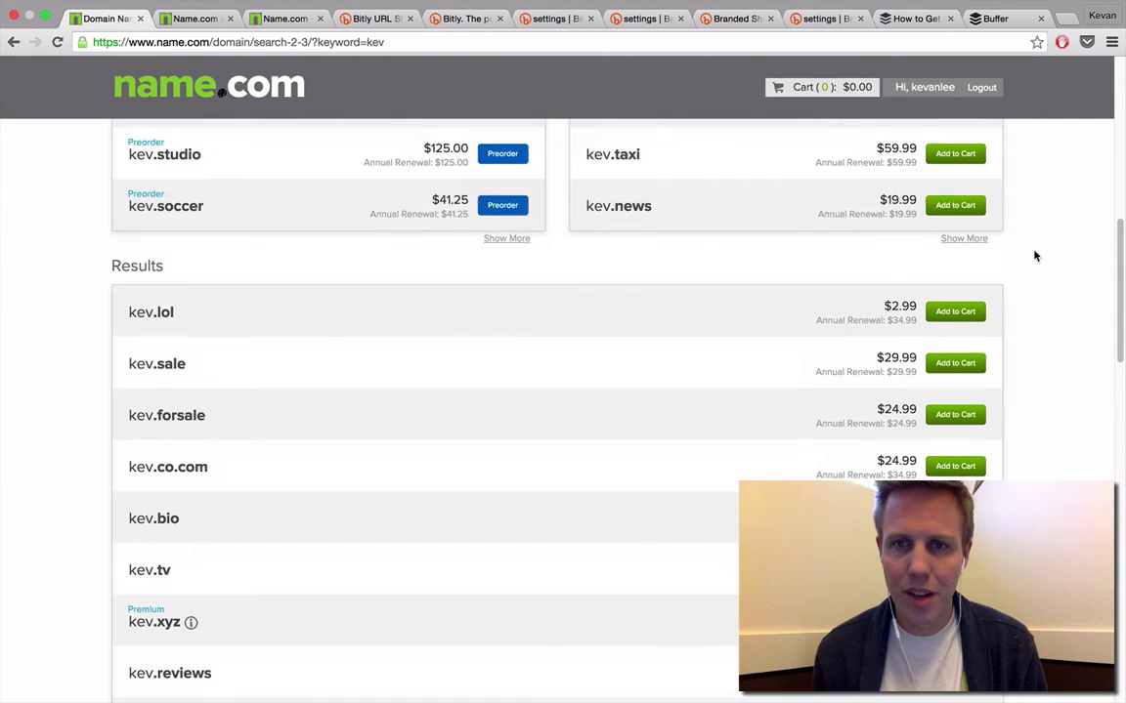
pyautogui.scroll(5, 1035, 256)
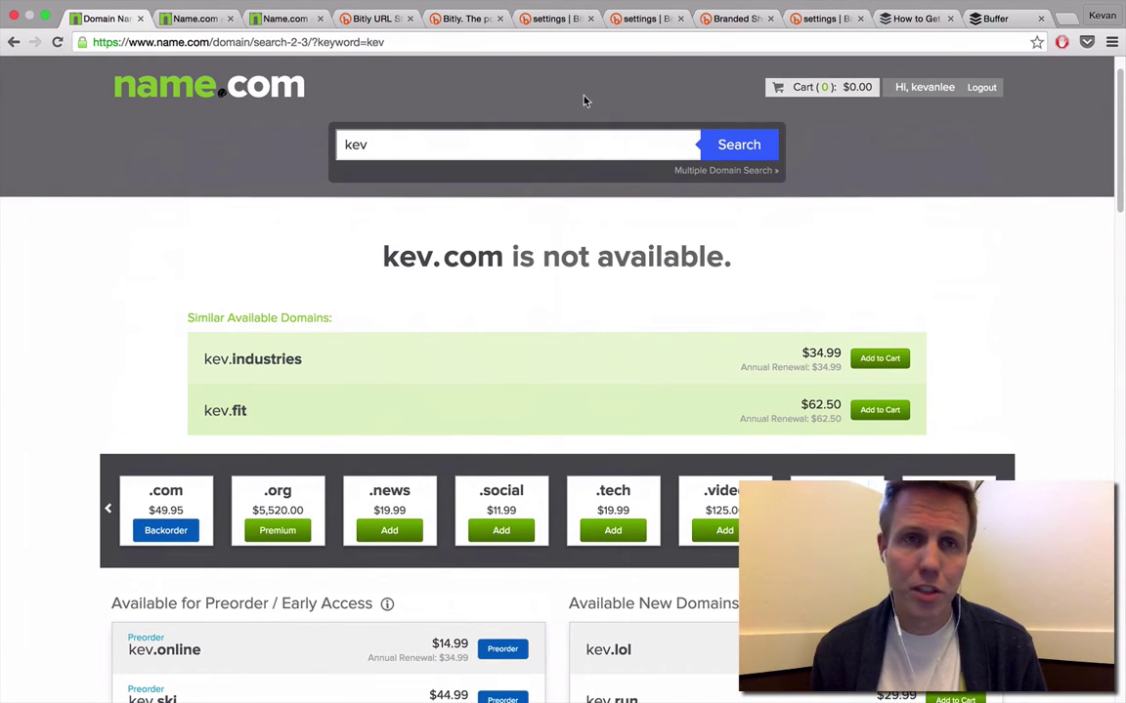
# Review kev.uno's DNS records in name.com, where the A record points to 69.58.188.49
pyautogui.hotkey('ctrl', 'Tab')
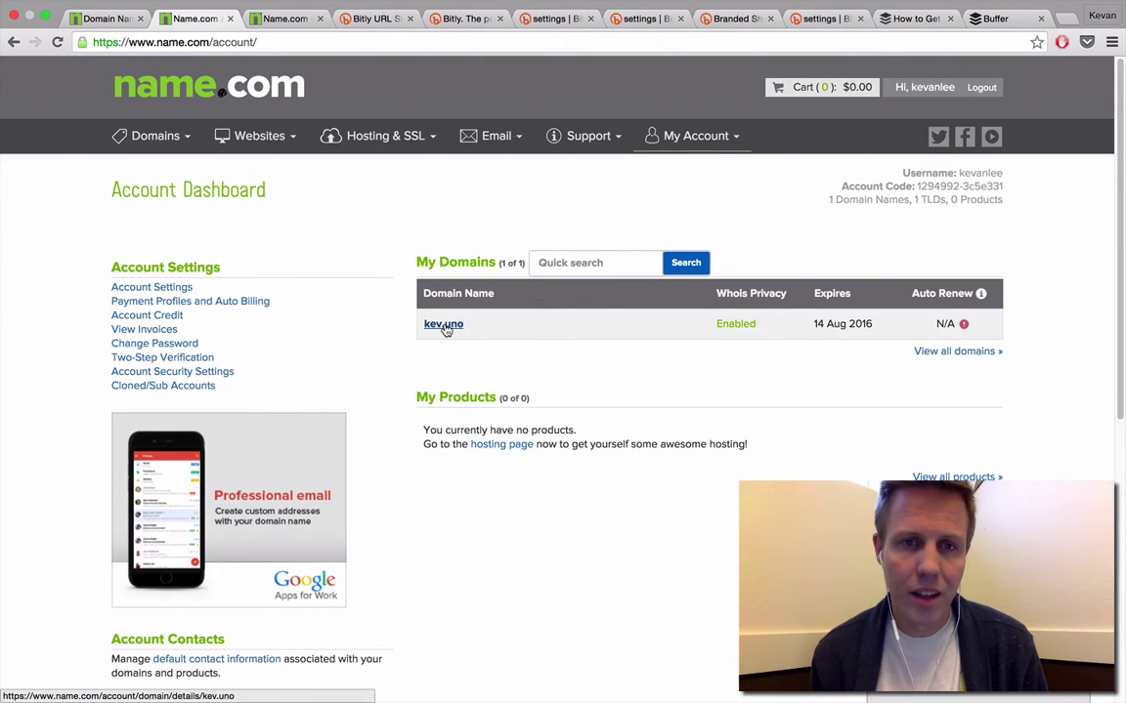
pyautogui.hotkey('ctrl', 'Tab')
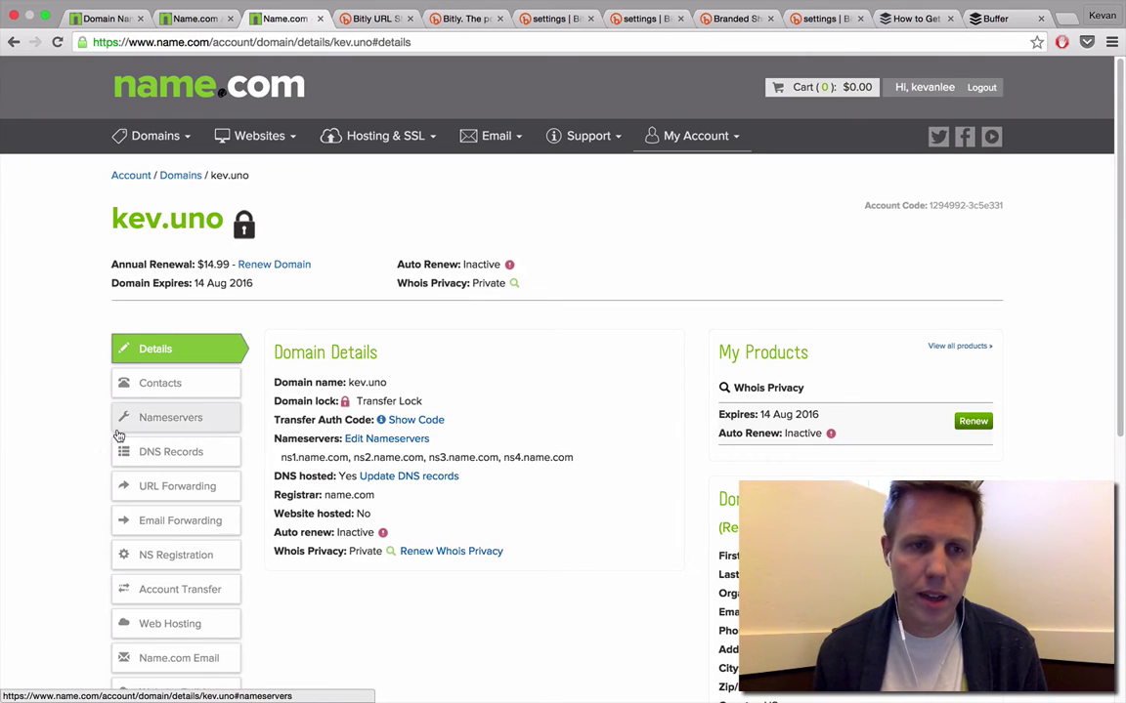
pyautogui.click(195, 455)
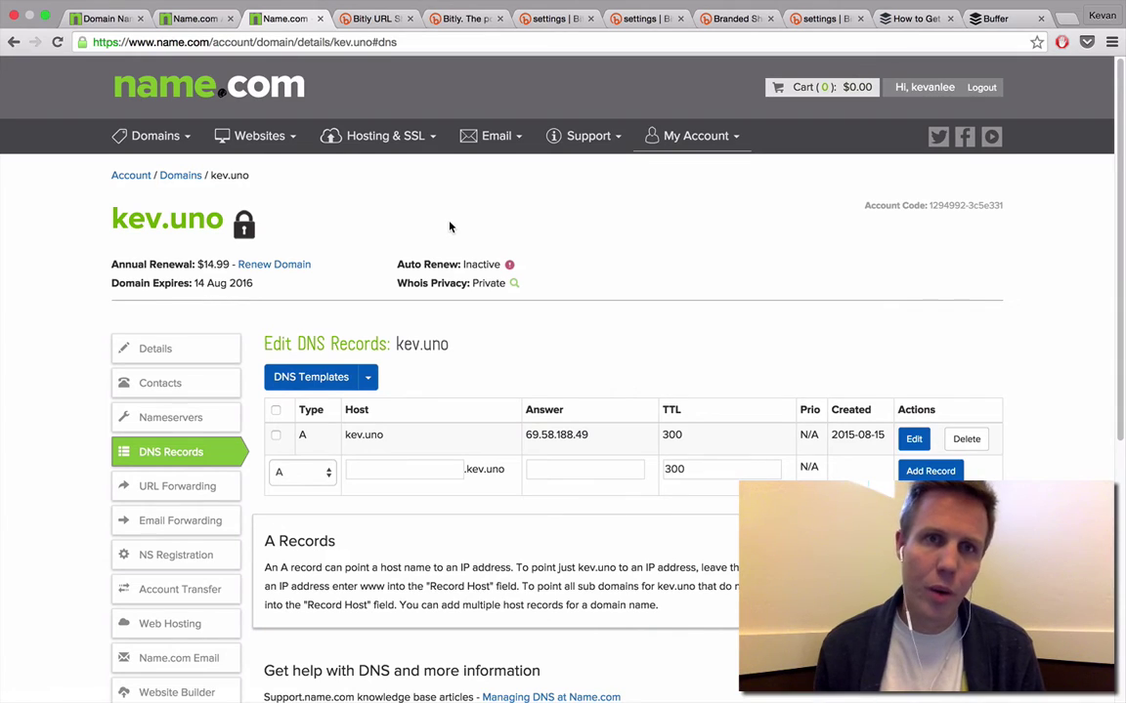
pyautogui.hotkey('ctrl', 'Tab')
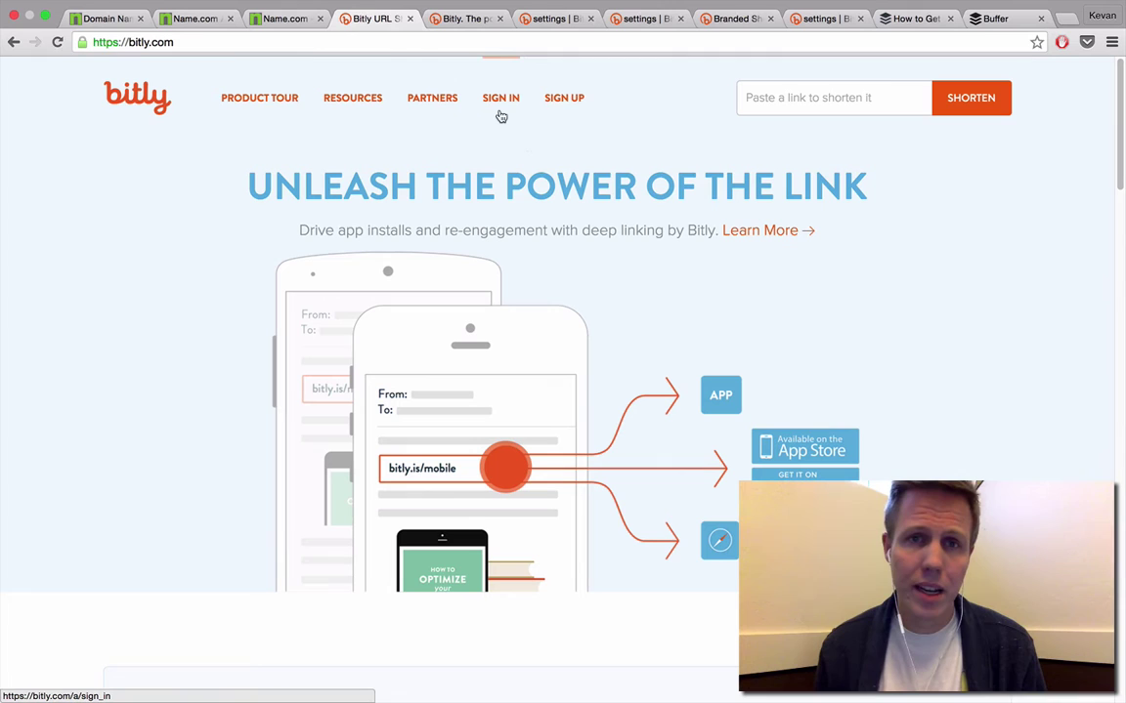
# From Bitly's advanced account settings, start activating a branded short domain for personal use
pyautogui.hotkey('ctrl', 'Tab')
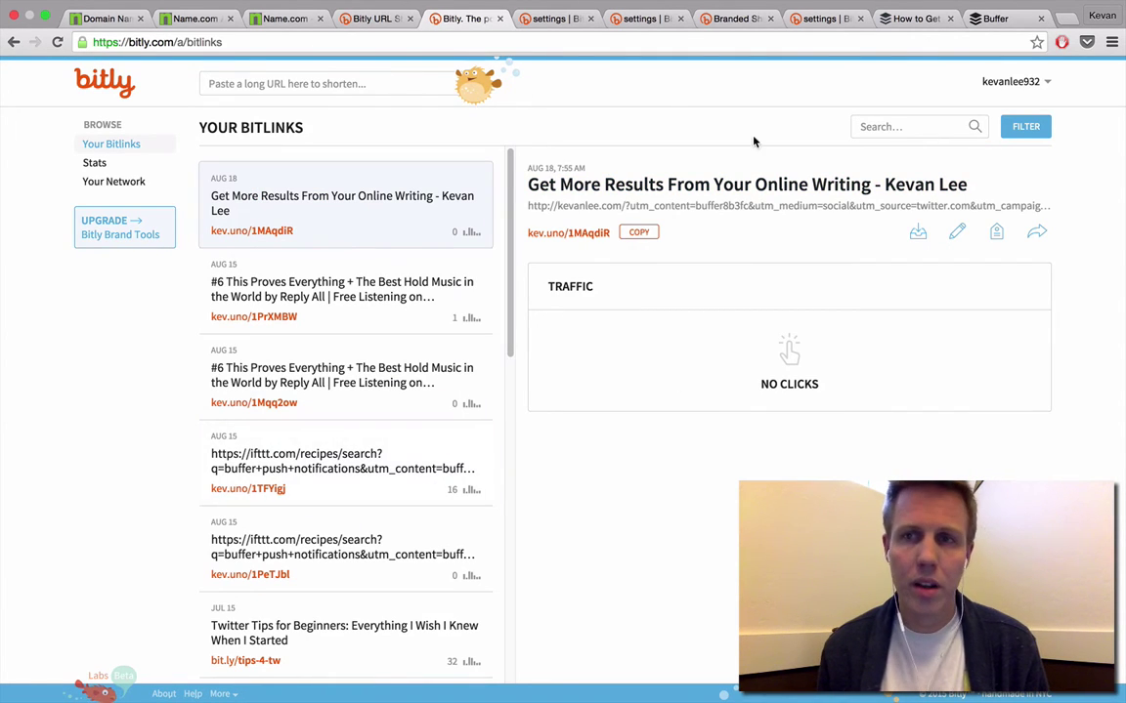
pyautogui.click(1042, 84)
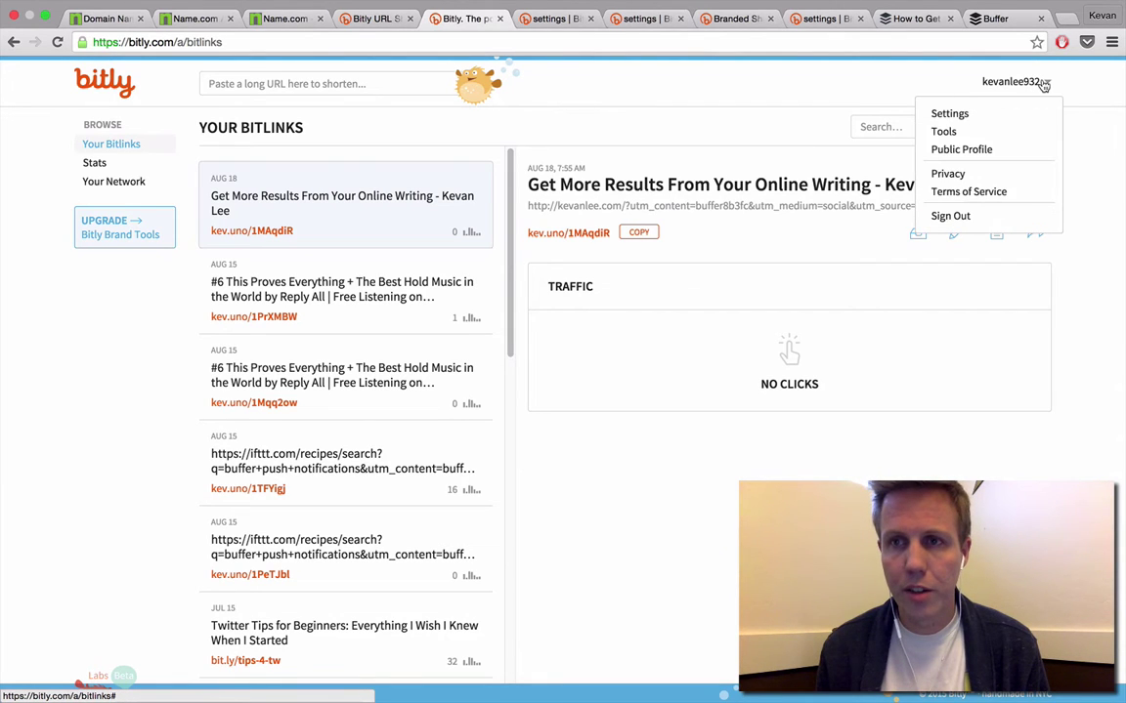
pyautogui.click(948, 115)
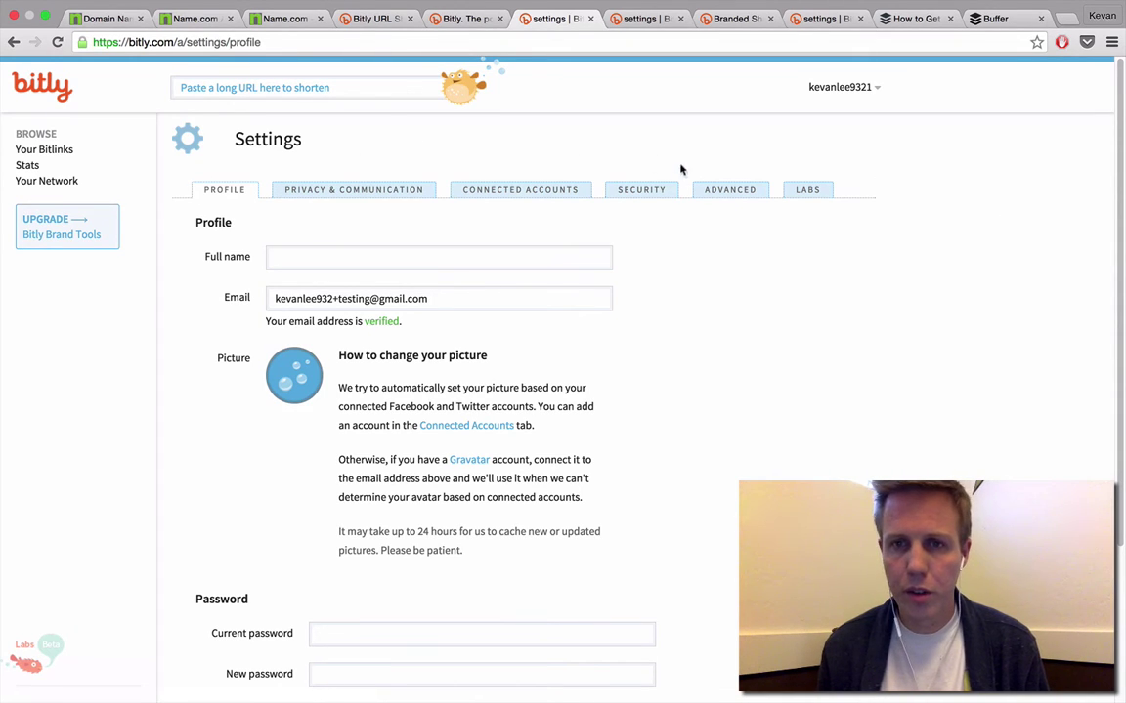
pyautogui.click(722, 190)
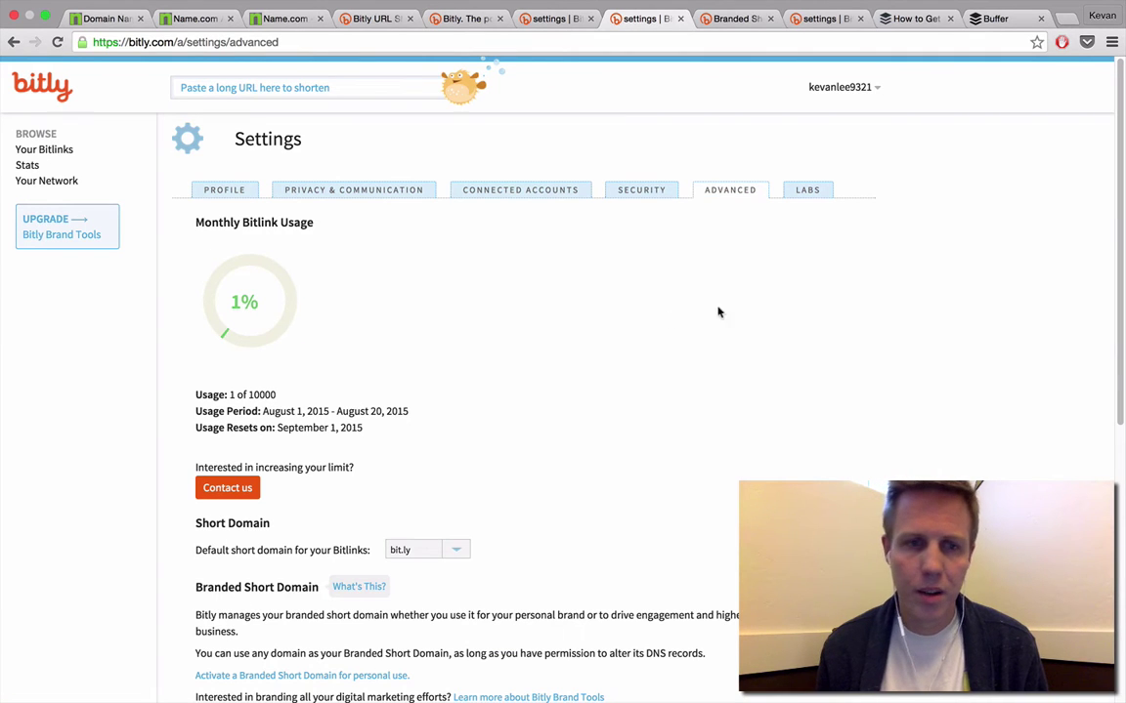
pyautogui.scroll(-3, 534, 261)
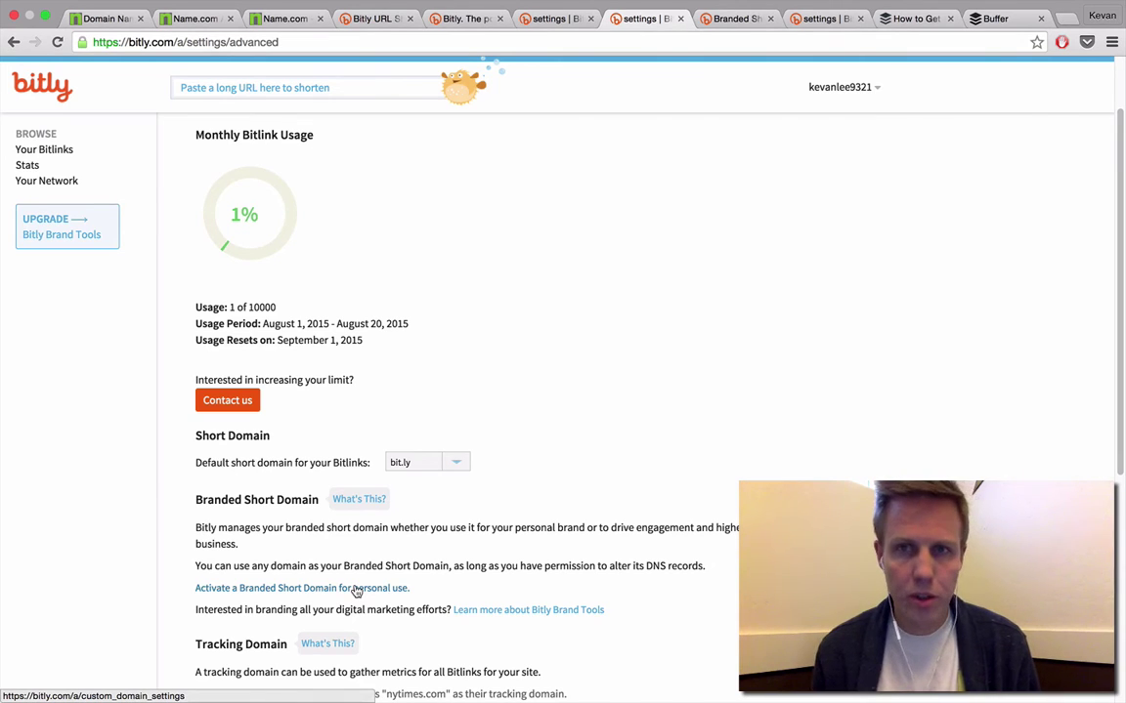
pyautogui.click(357, 590)
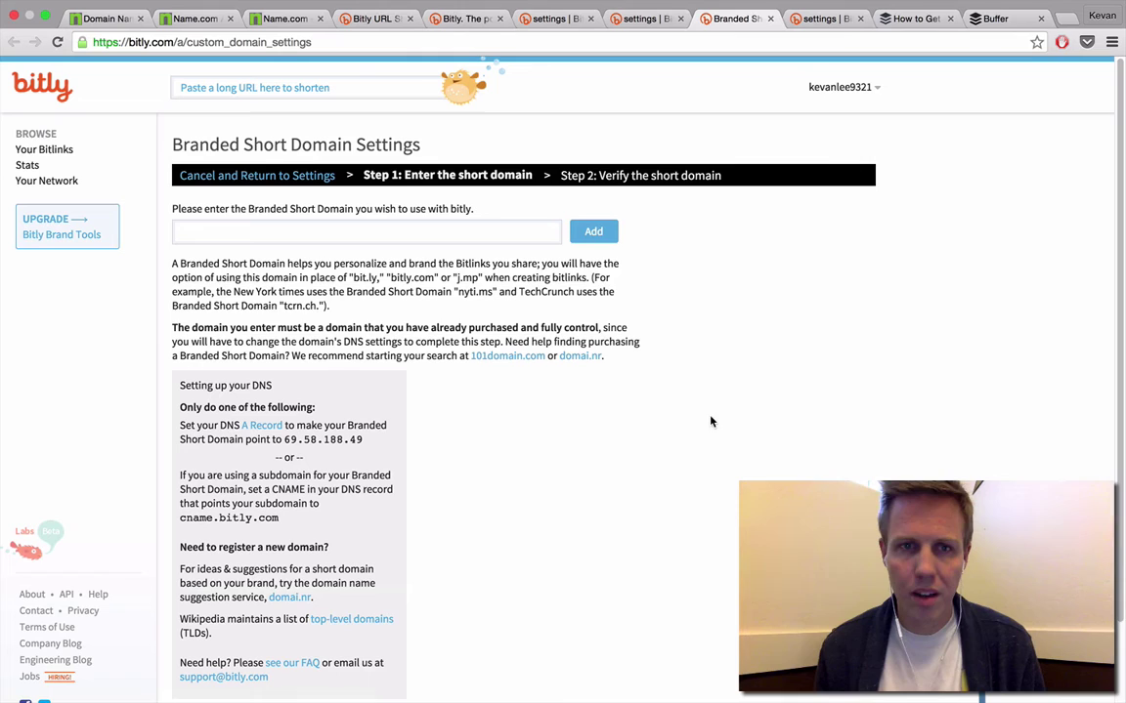
# Enter kev.uno as the Bitly branded short domain and copy the A record IP 69.58.188.49
pyautogui.click(287, 228)
pyautogui.write('kev.uno')
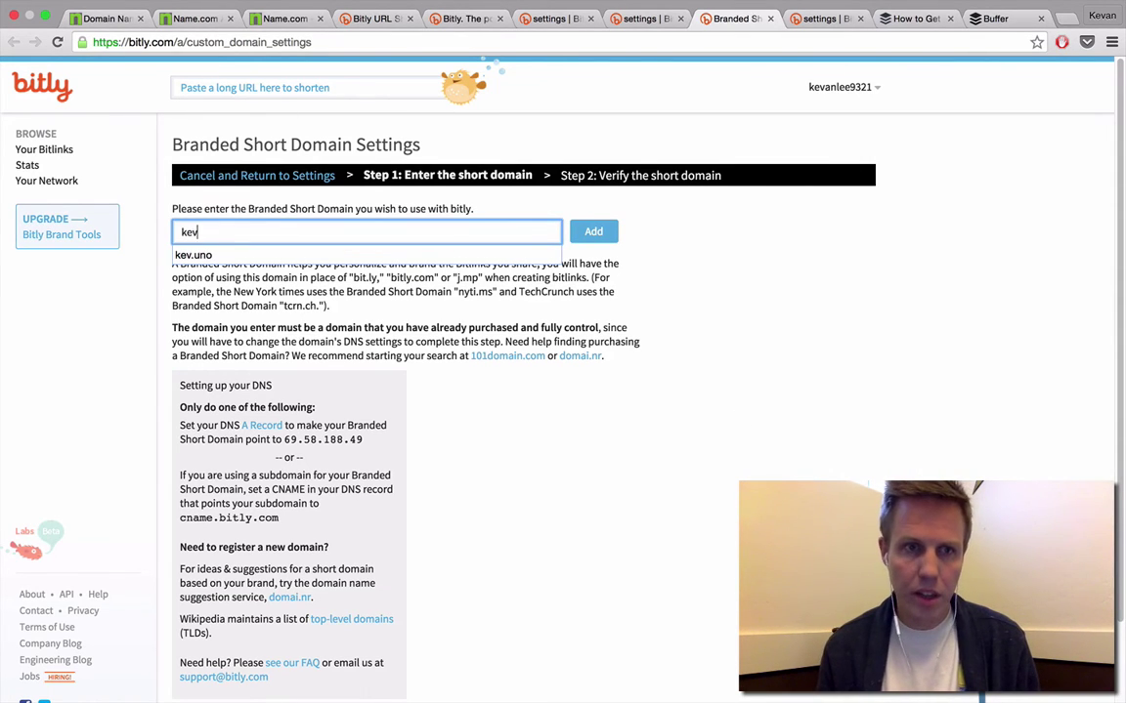
pyautogui.click(677, 269)
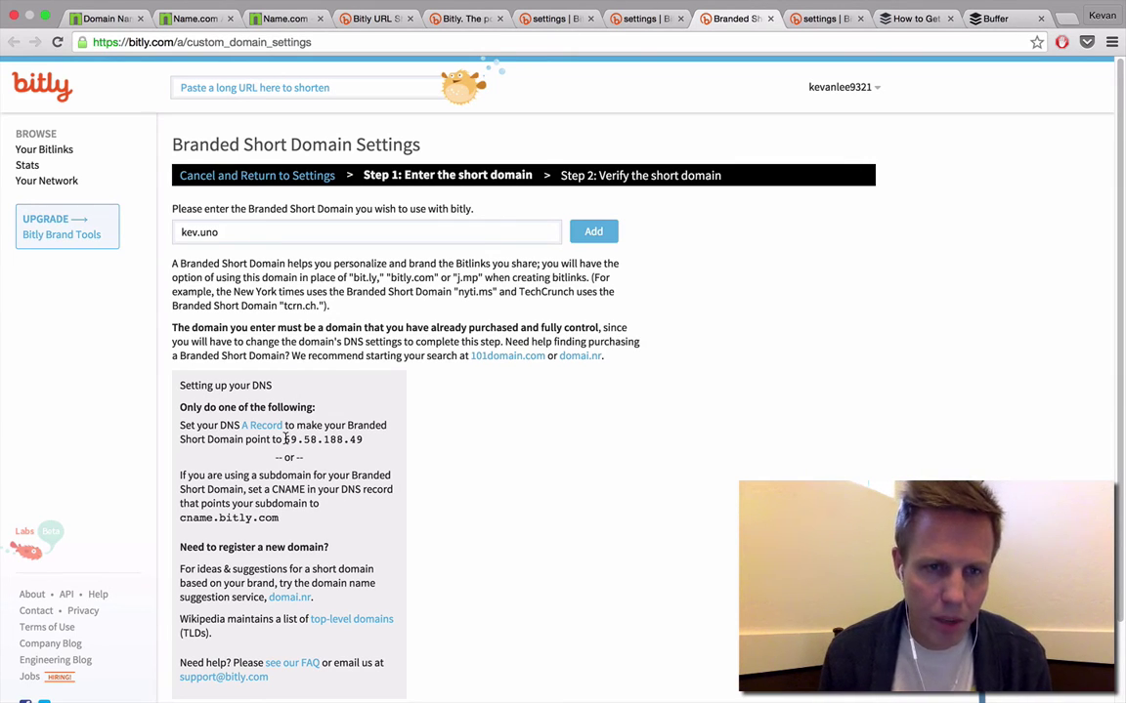
pyautogui.moveTo(284, 439); pyautogui.dragTo(363, 440)
pyautogui.press('super+c')
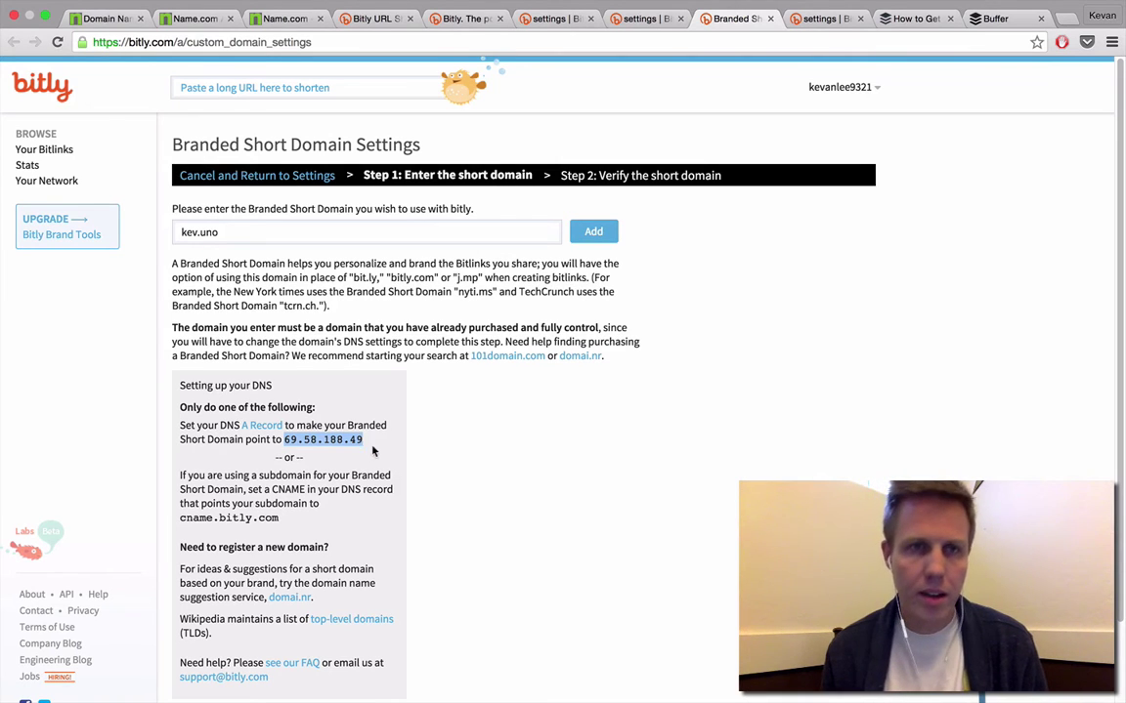
# Confirm kev.uno's existing A record already uses 69.58.188.49, discarding the pasted duplicate entry
pyautogui.click(276, 18)
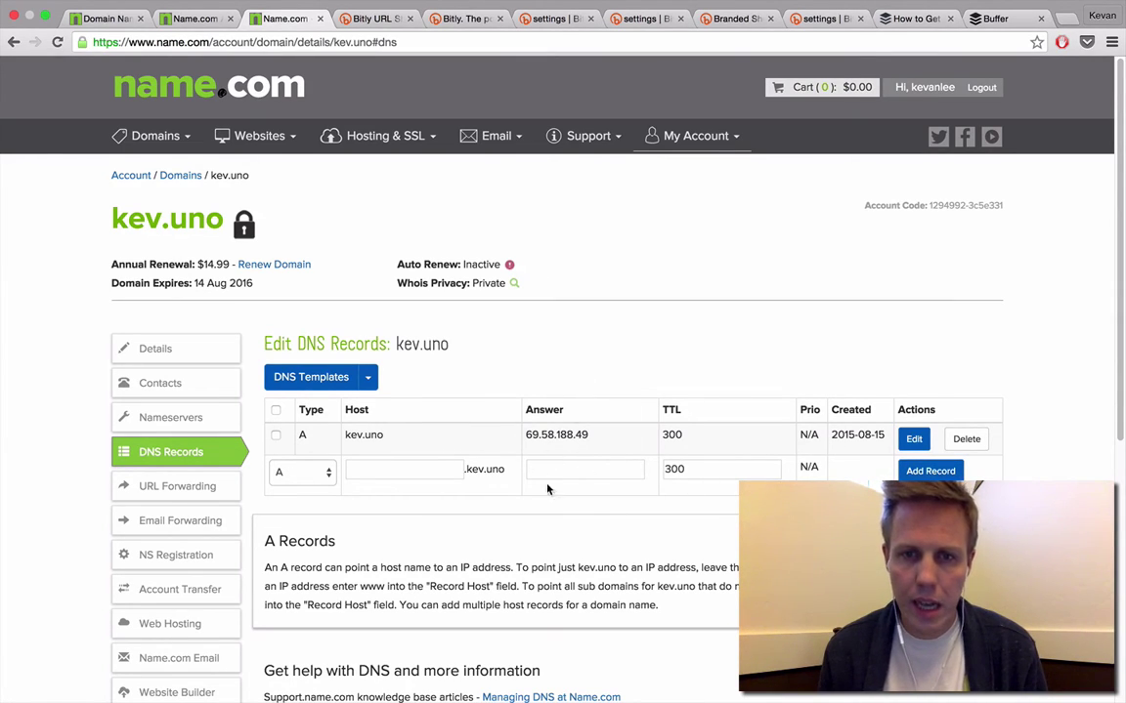
pyautogui.click(570, 465)
pyautogui.press('super+v')
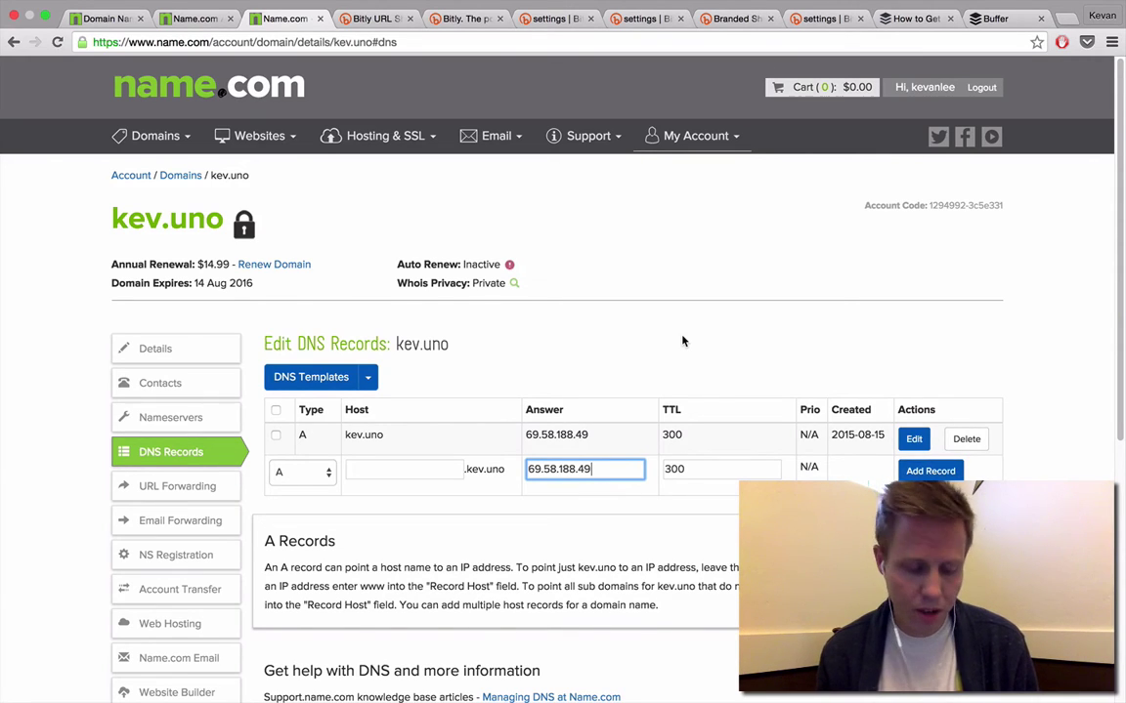
pyautogui.press('super+a')
pyautogui.press('BackSpace')
pyautogui.click(705, 324)
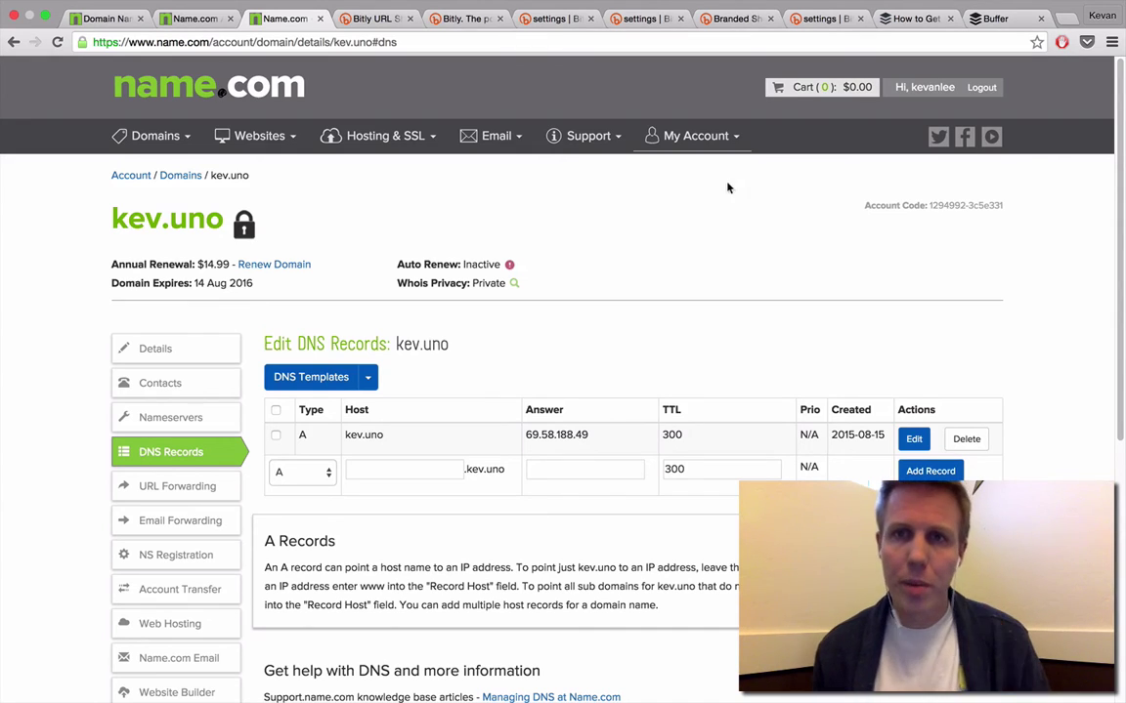
# Verify in Bitly's advanced settings that kev.uno's DNS configuration is OK
pyautogui.click(815, 19)
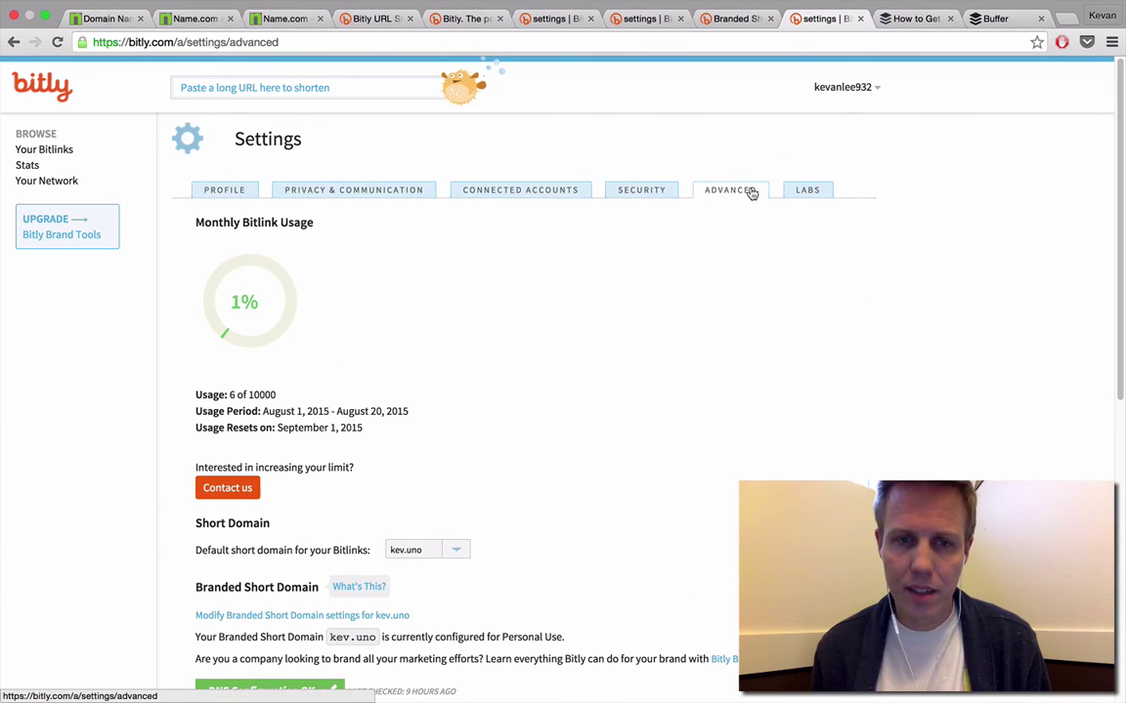
pyautogui.scroll(-4, 577, 342)
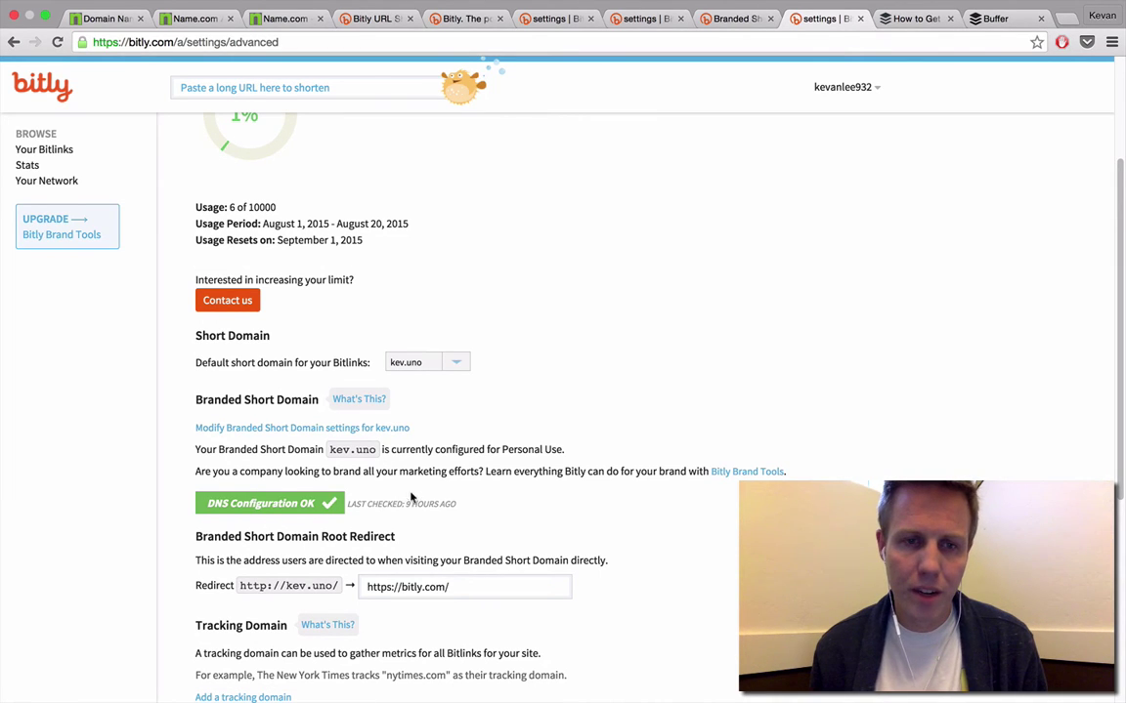
pyautogui.scroll(3, 523, 431)
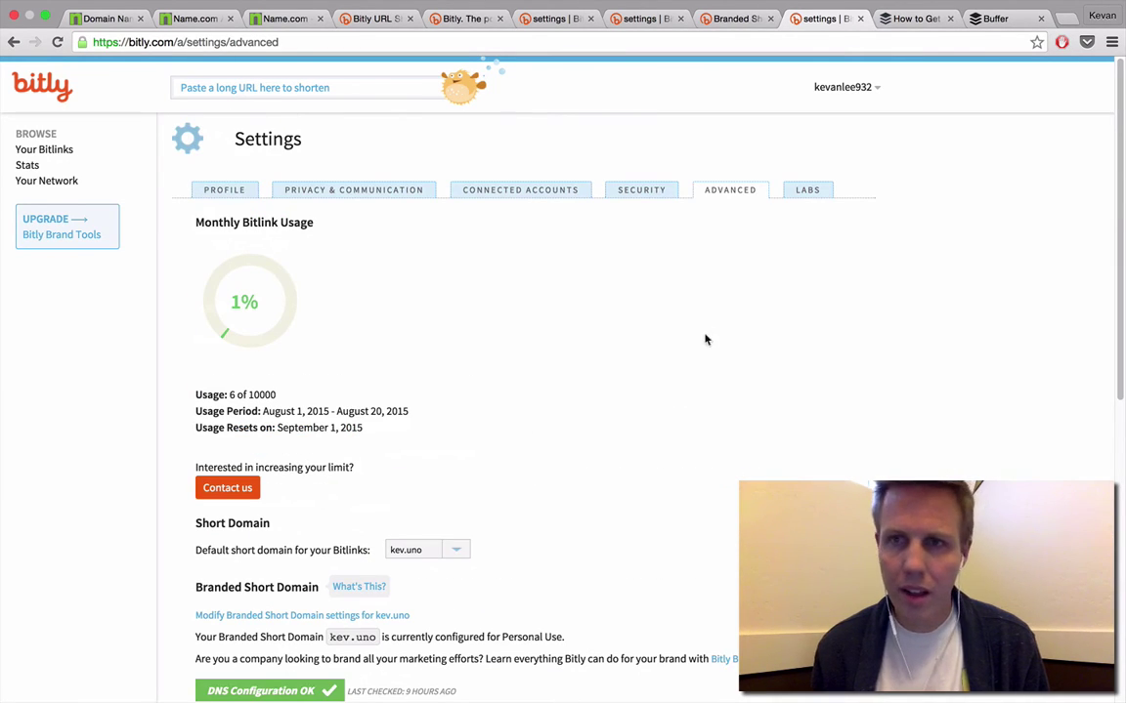
pyautogui.hotkey('ctrl', 'Tab')
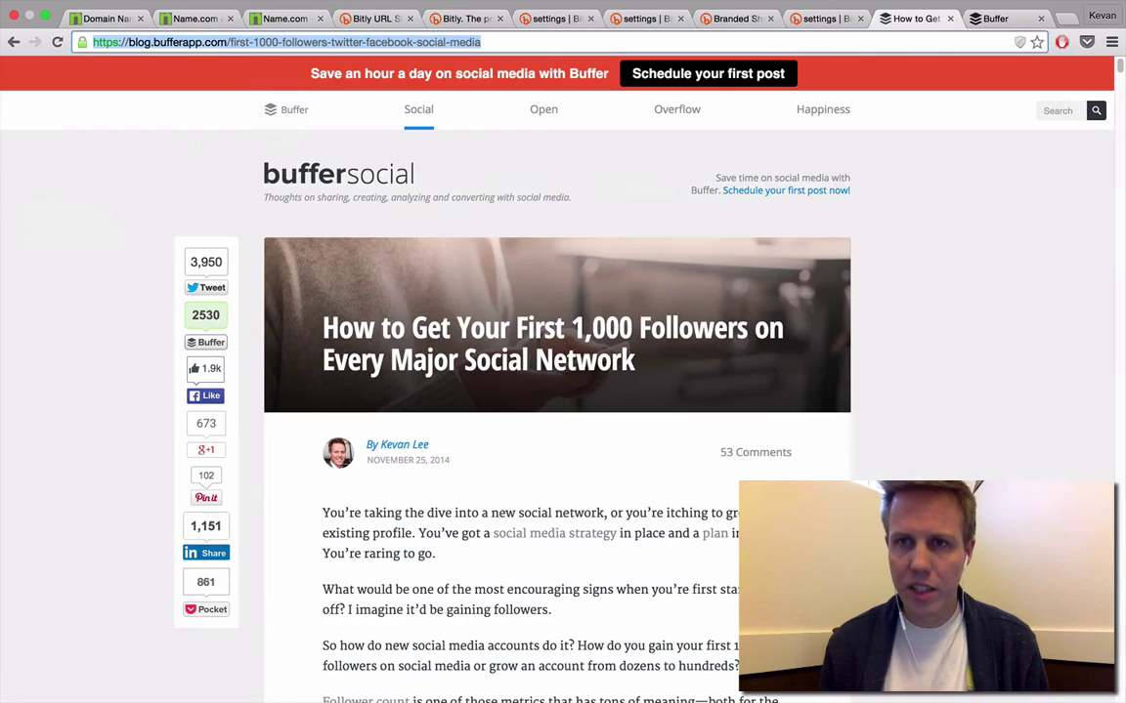
# Shorten the Buffer blog article URL with kev.uno in Bitly, customizing the ending as 'twittfollowers'
pyautogui.click(506, 41)
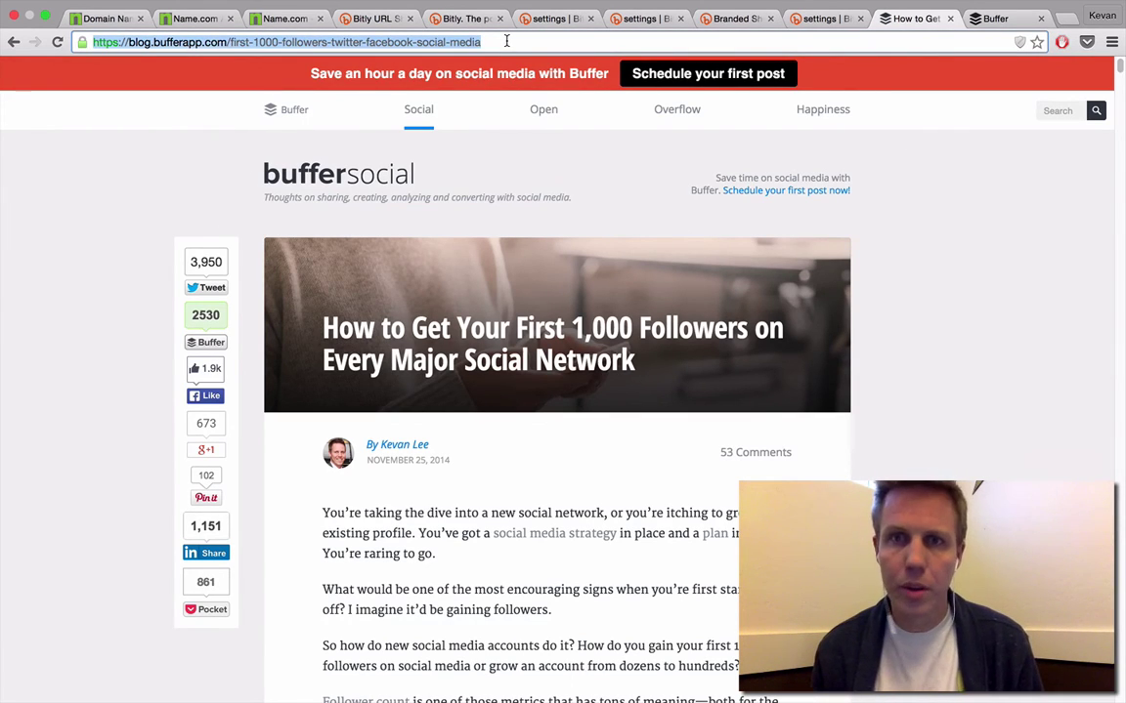
pyautogui.hotkey('ctrl', 'shift', 'Tab')
pyautogui.click(337, 87)
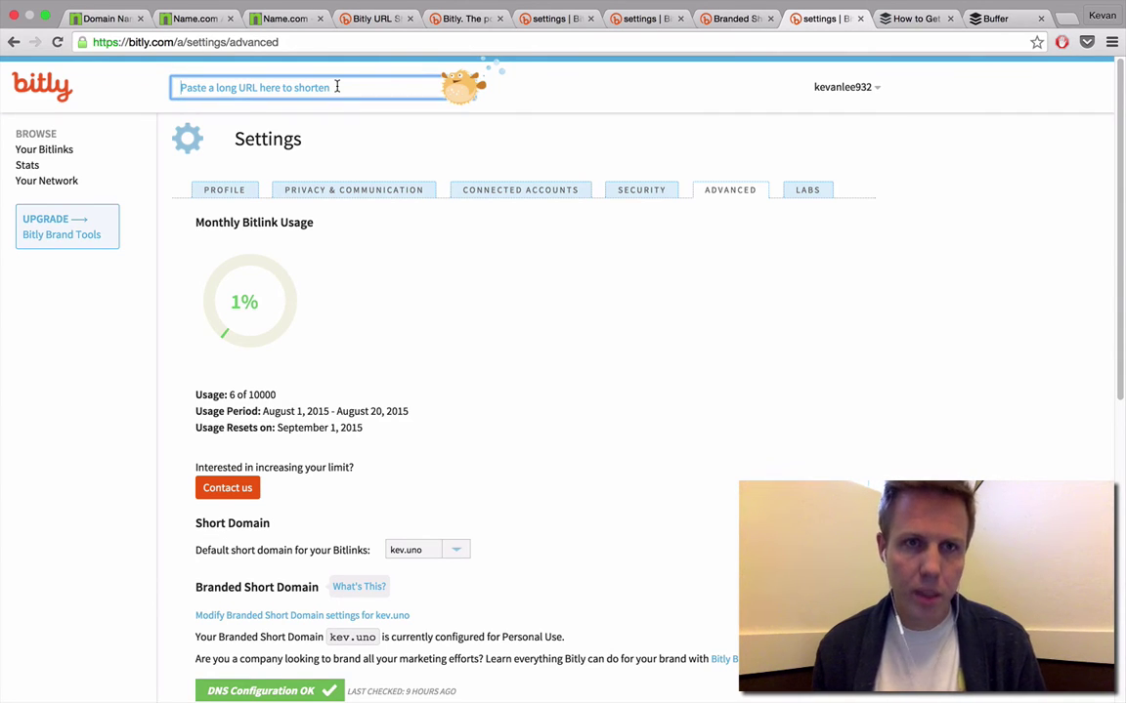
pyautogui.hotkey('ctrl', 'v')
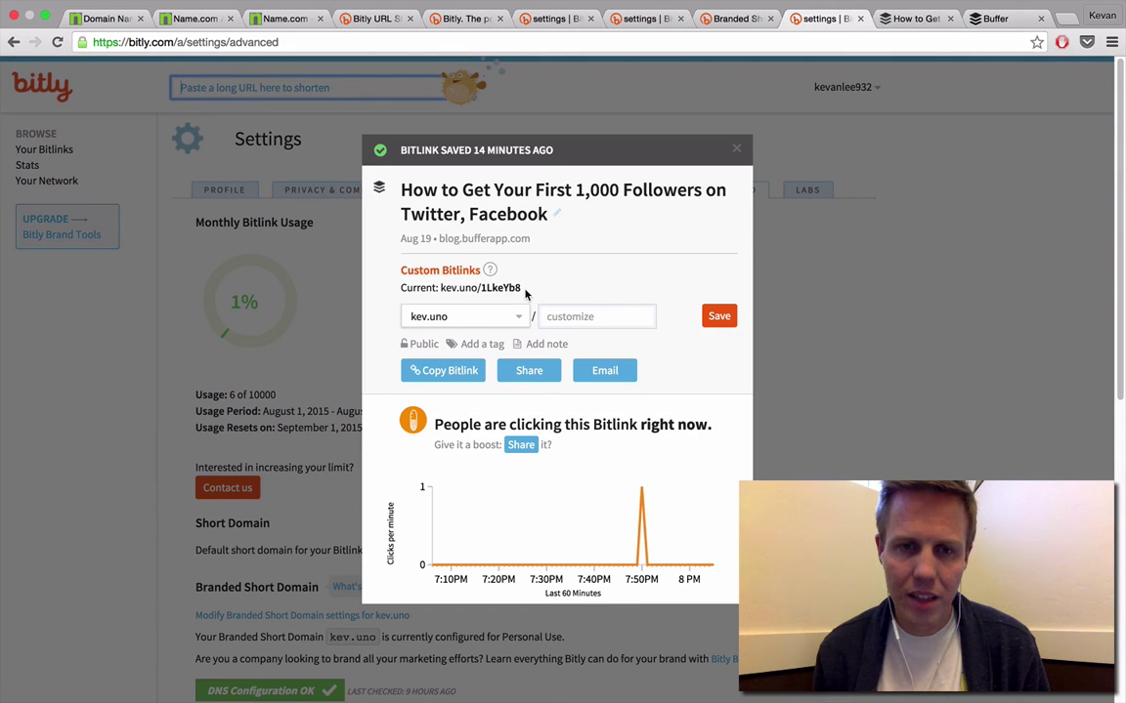
pyautogui.click(572, 317)
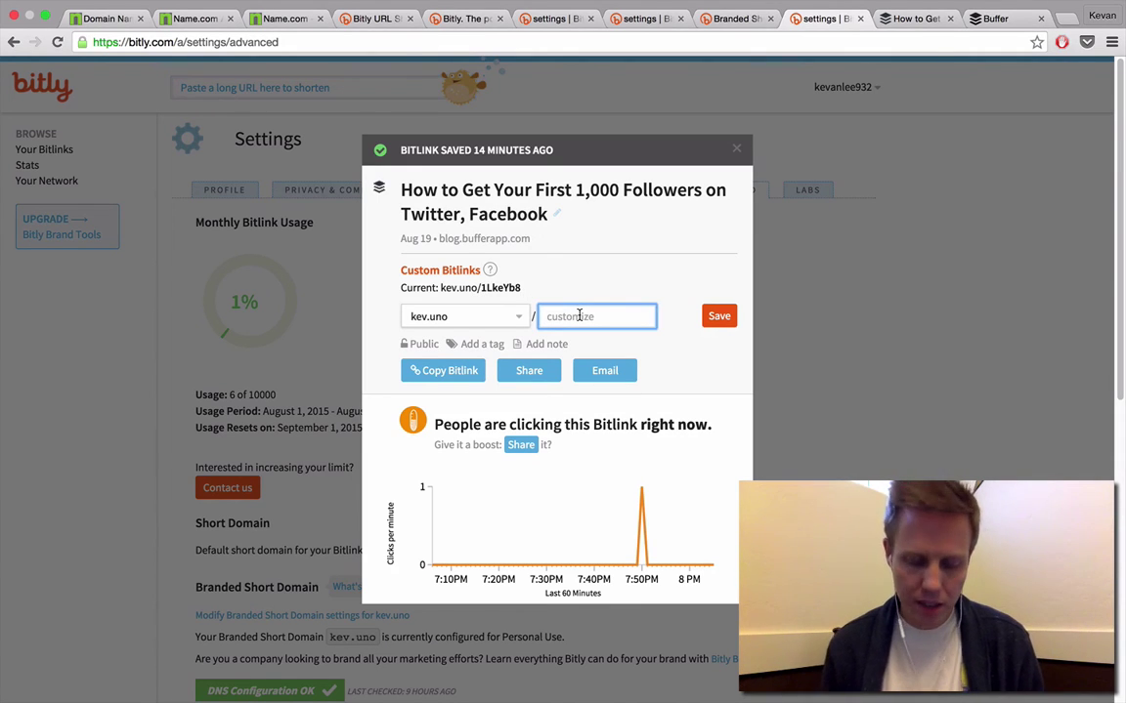
pyautogui.write('twitt')
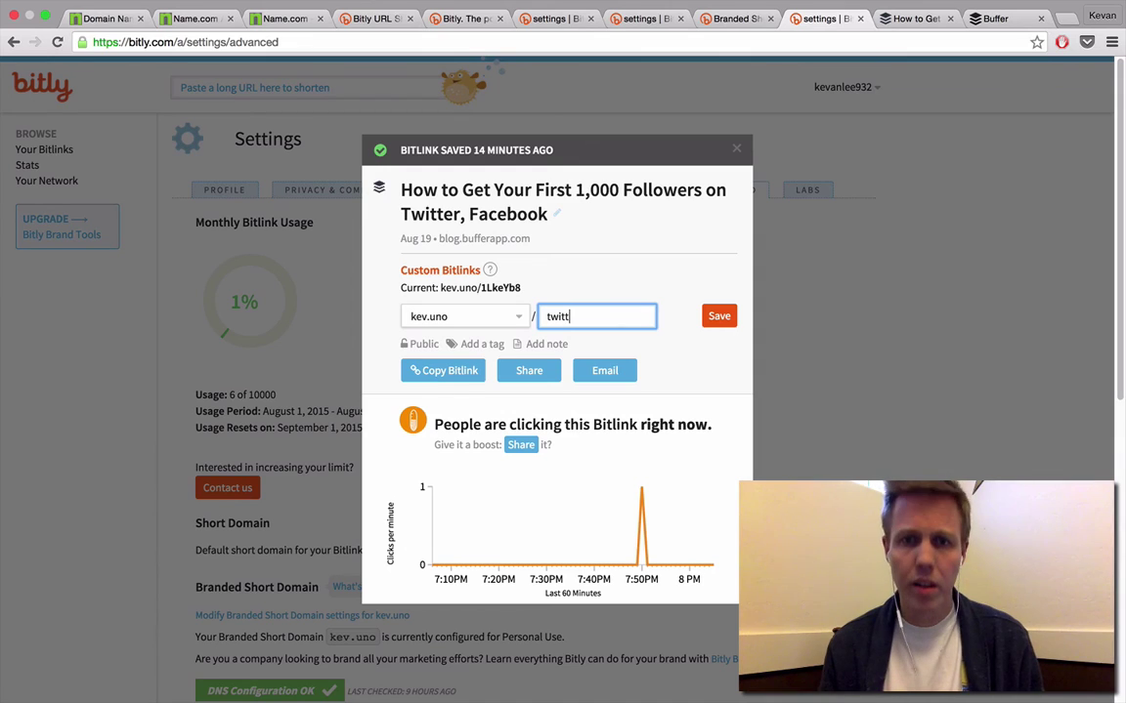
pyautogui.write('followers')
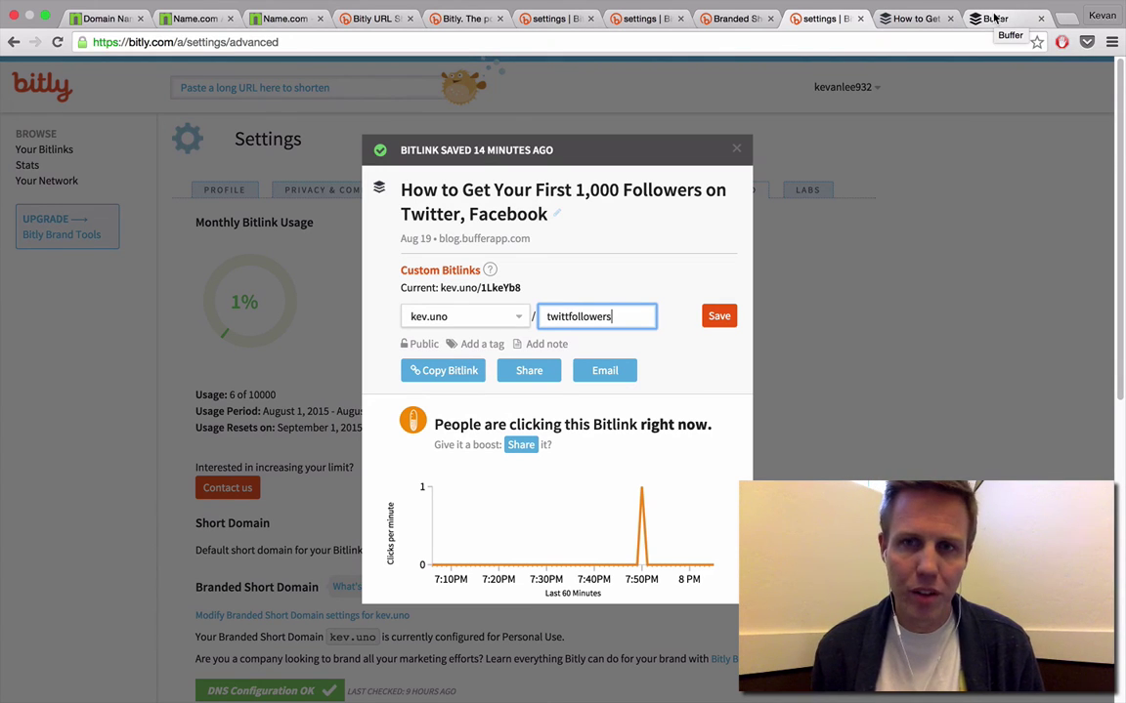
# Open Buffer's Link Shortening settings for the Twitter profile
pyautogui.click(993, 18)
pyautogui.scroll(1, 653, 100)
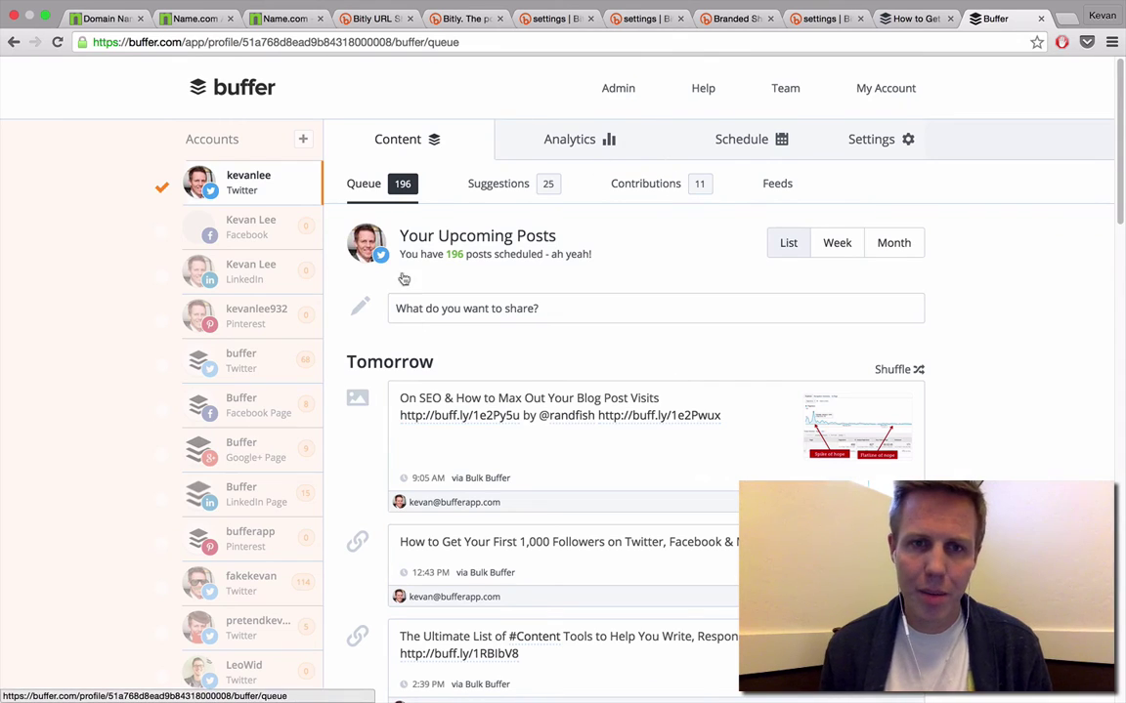
pyautogui.click(892, 140)
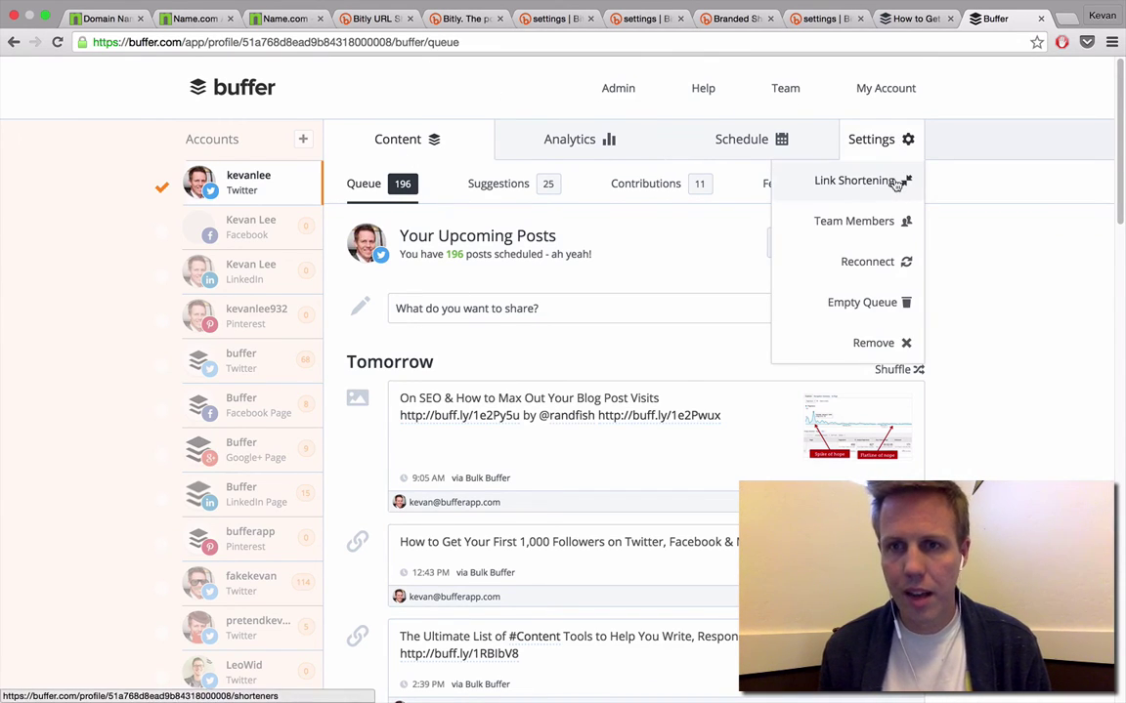
pyautogui.click(891, 180)
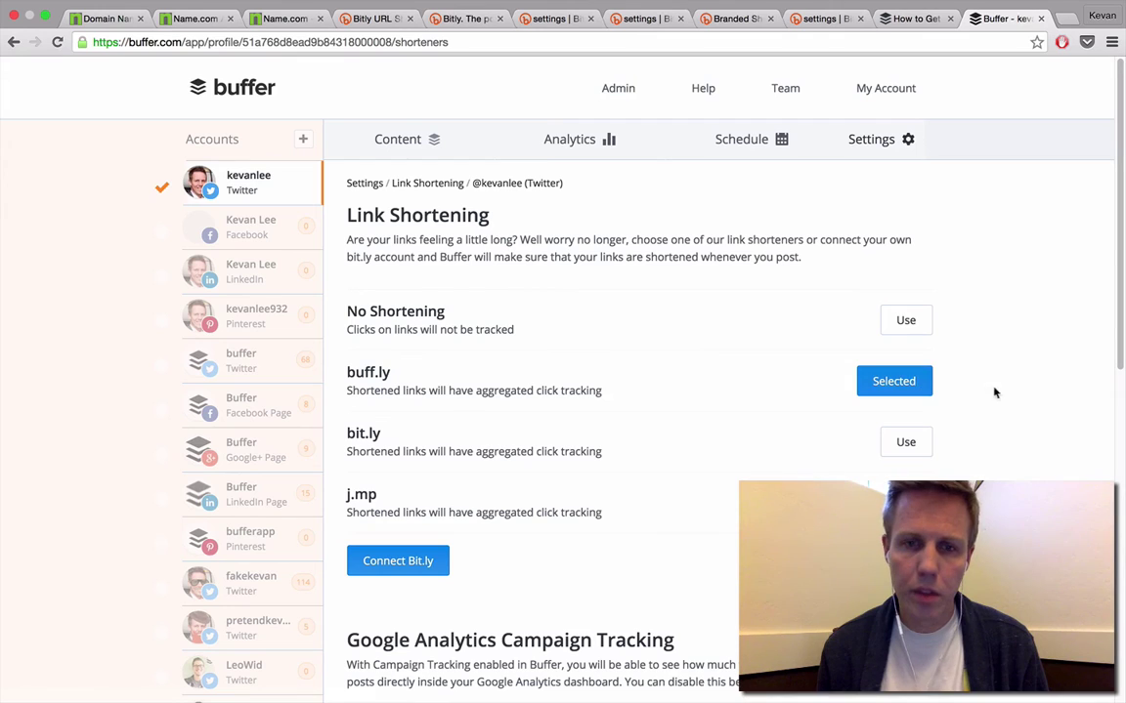
# Connect Bitly to Buffer and authorize Buffer to use the Bitly account
pyautogui.click(409, 560)
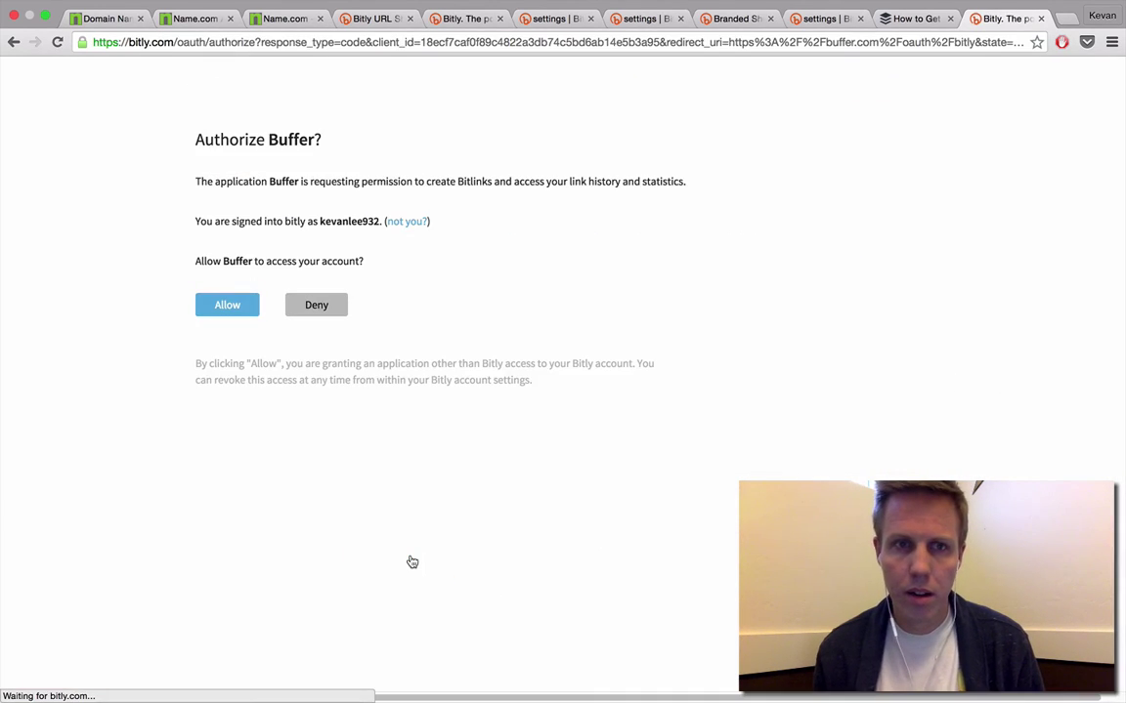
pyautogui.click(231, 305)
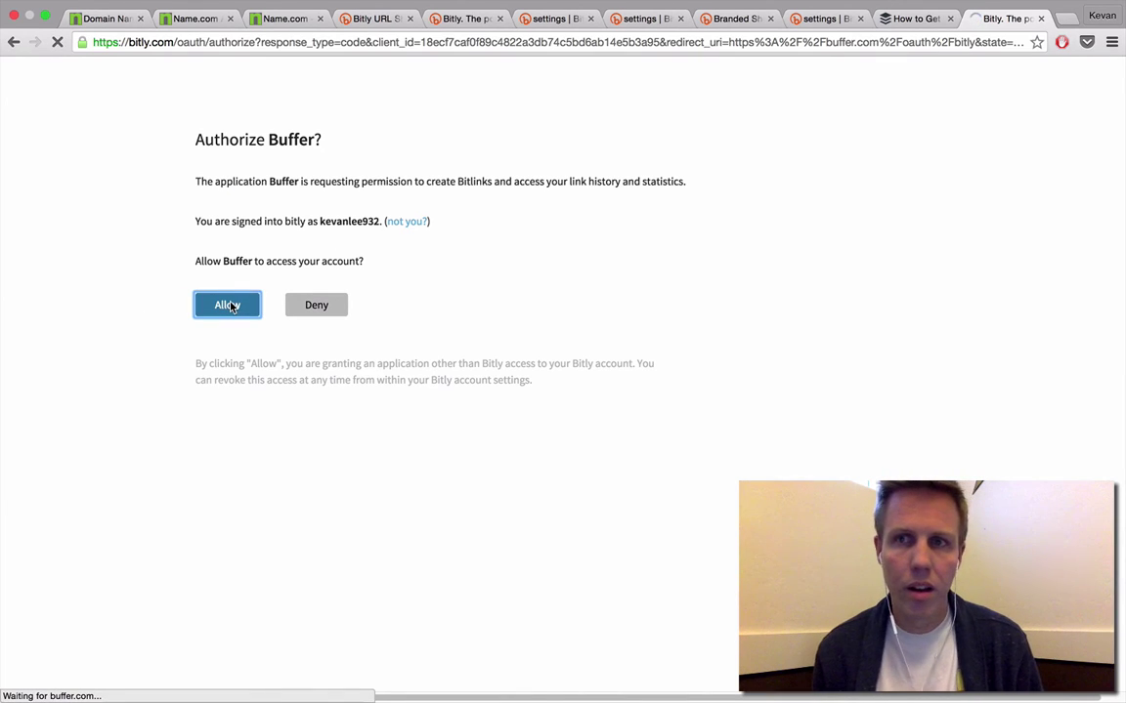